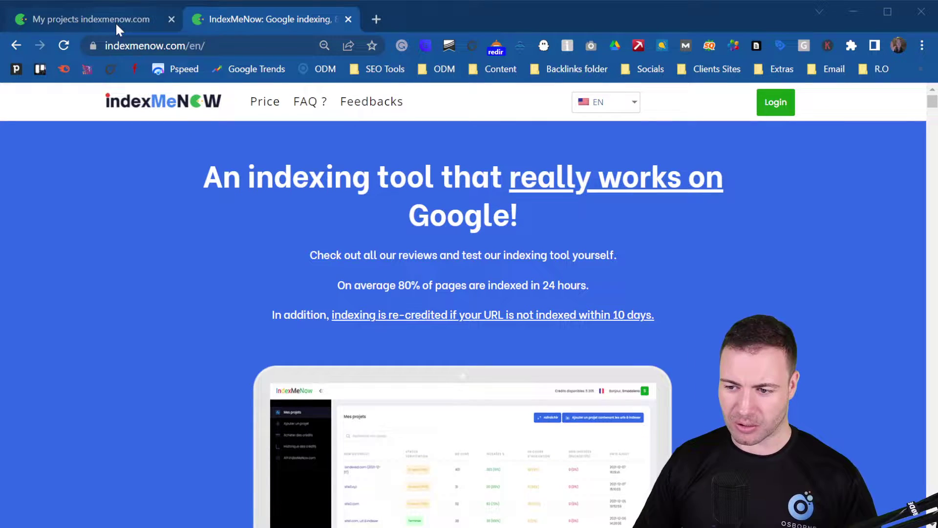
scroll(459, 253, down, 3)
scroll(460, 258, down, 2)
scroll(456, 266, down, 2)
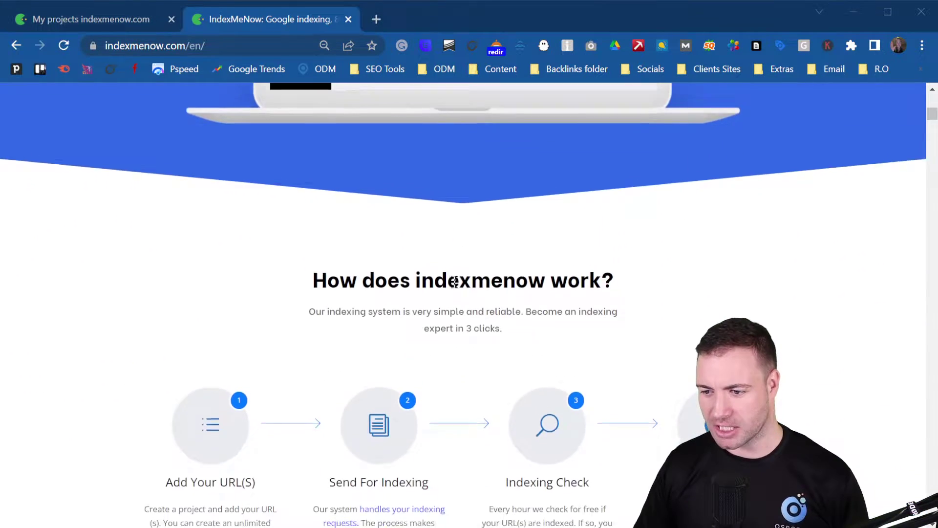
scroll(456, 266, down, 2)
scroll(456, 293, down, 2)
scroll(456, 293, down, 3)
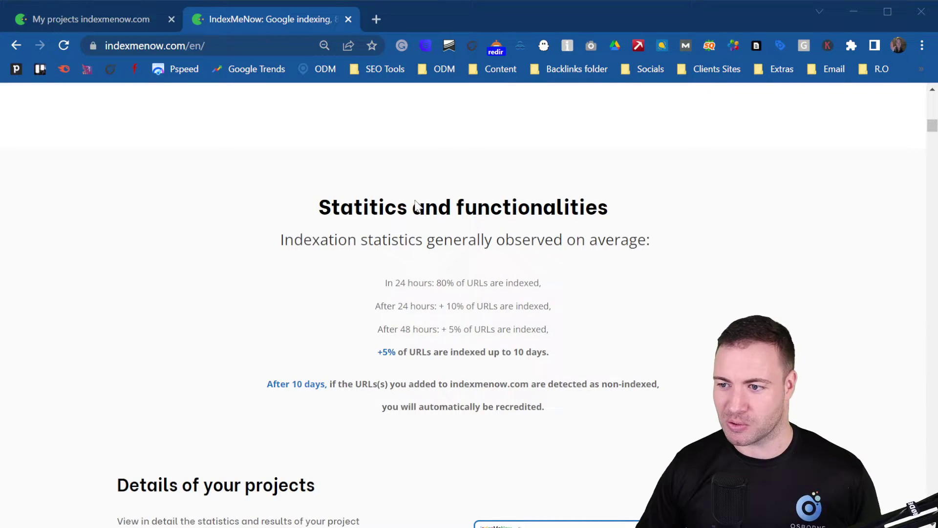
scroll(433, 217, up, 5)
scroll(432, 213, up, 5)
scroll(433, 213, up, 2)
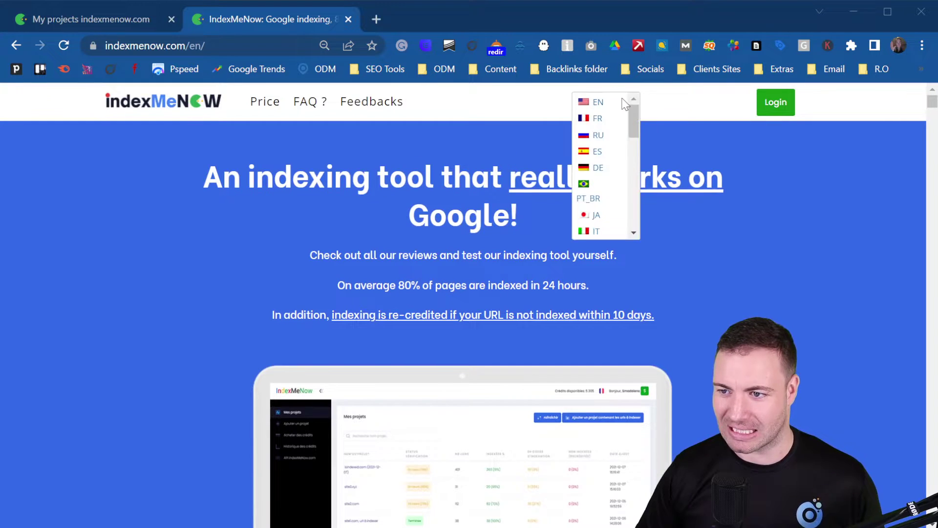
Step: Switch to the 'My projects' tab and open the ODM project with 39 of 40 links indexed
click(108, 18)
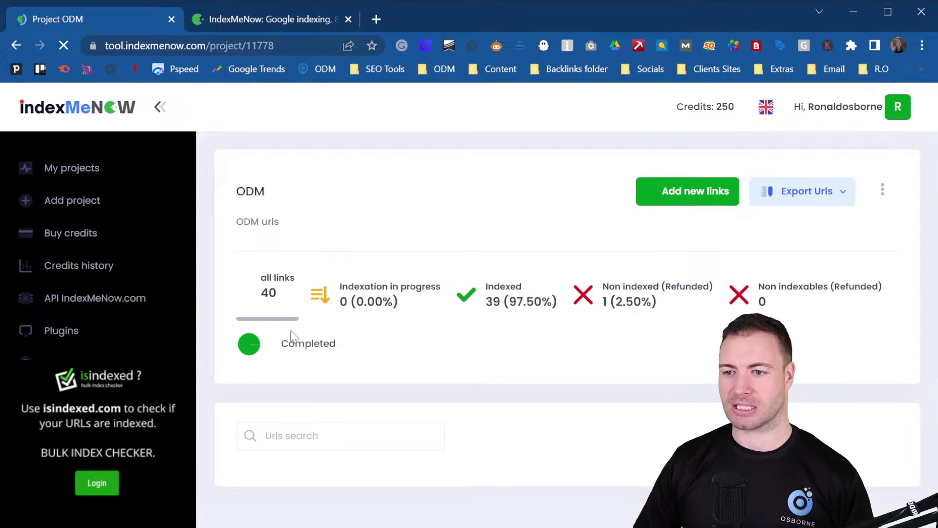
scroll(394, 350, down, 1)
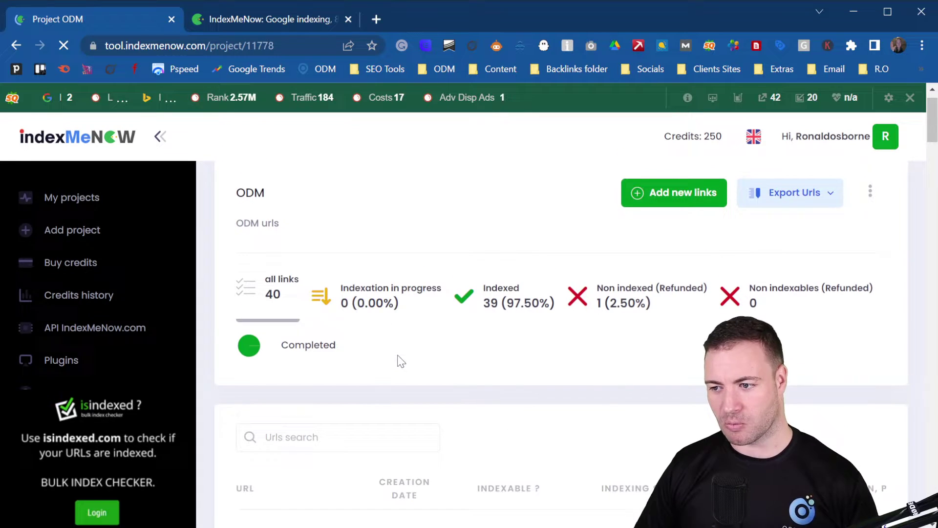
scroll(411, 372, down, 2)
scroll(419, 373, down, 1)
scroll(426, 377, down, 1)
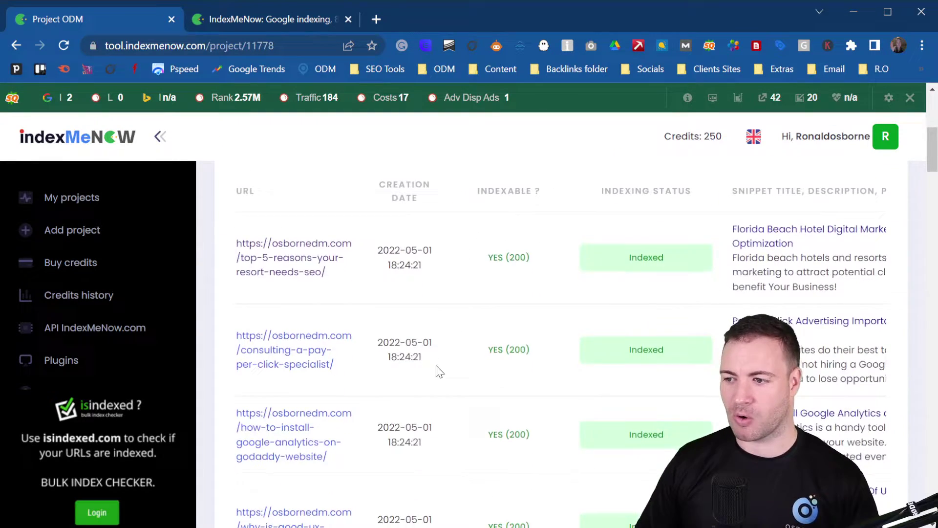
scroll(438, 373, down, 2)
Step: Zoom out twice to review the ODM URL table, then return to My projects
key(ctrl+minus)
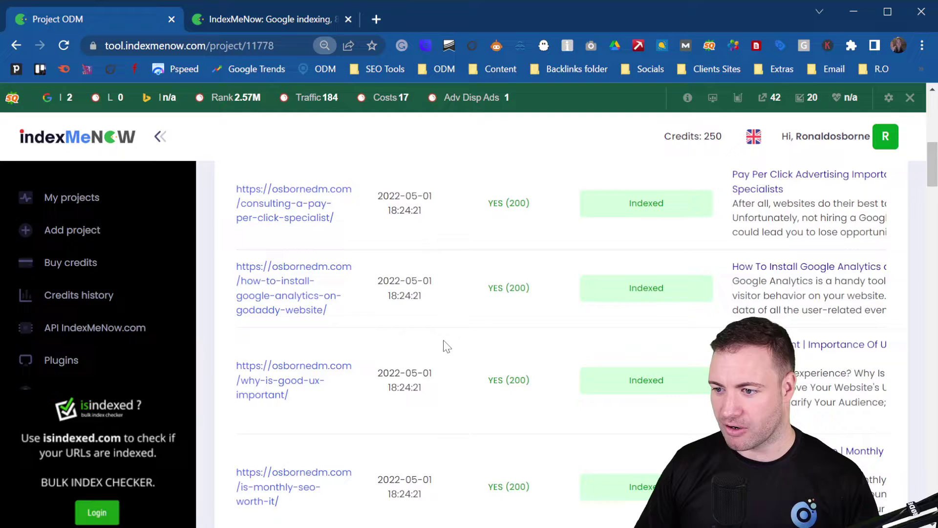
mouse_move(476, 349)
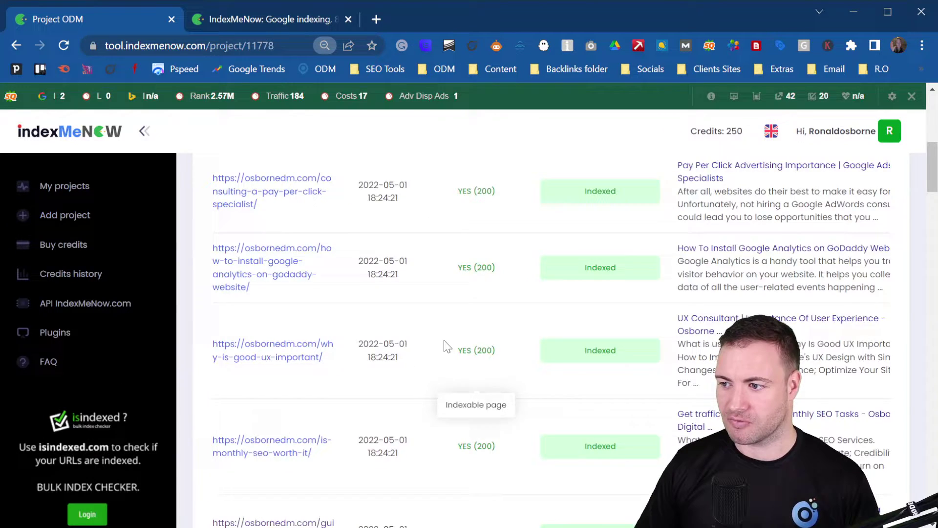
key(ctrl+minus)
scroll(524, 255, up, 2)
scroll(451, 290, up, 2)
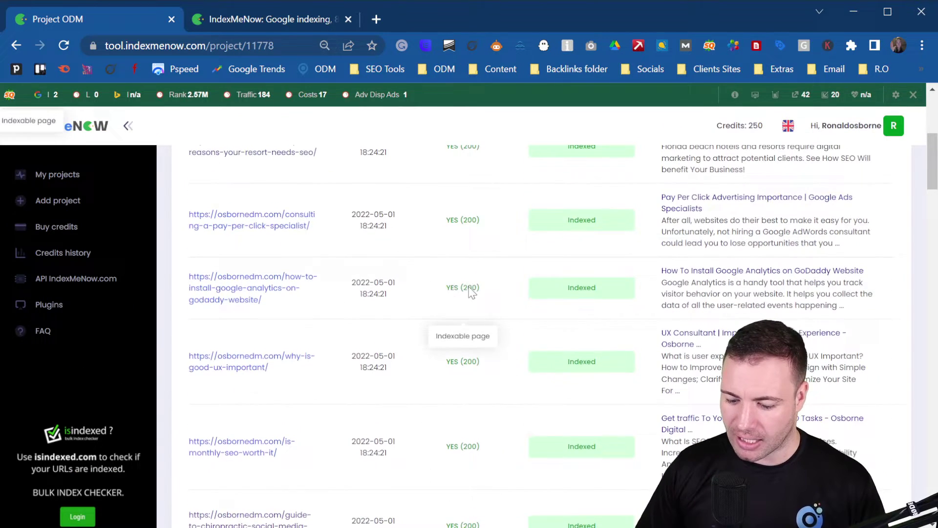
scroll(469, 293, up, 1)
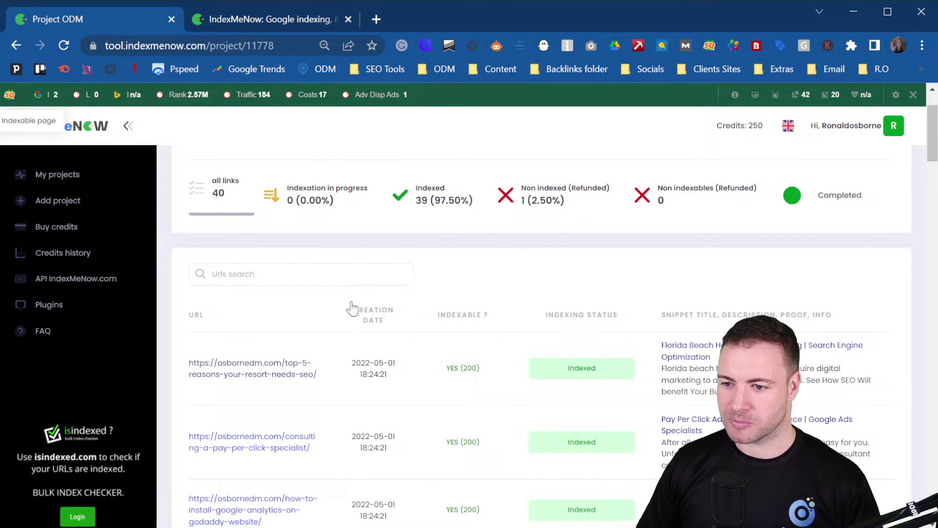
click(69, 174)
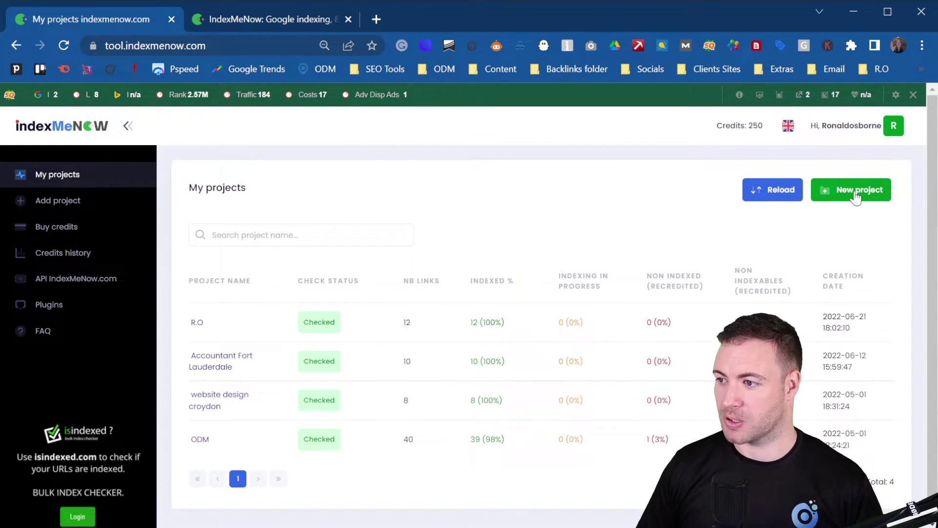
Step: Start a new project, selecting the empty Project name and Links list fields
click(856, 192)
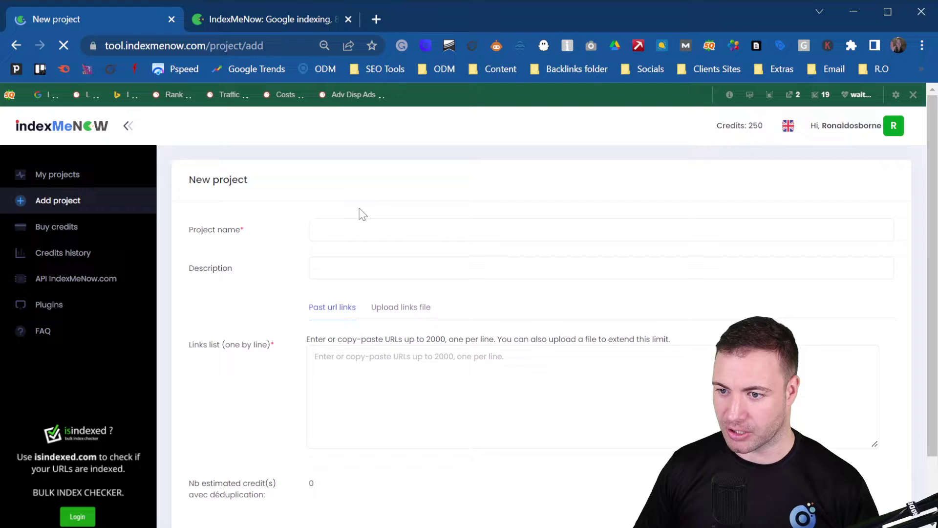
click(371, 229)
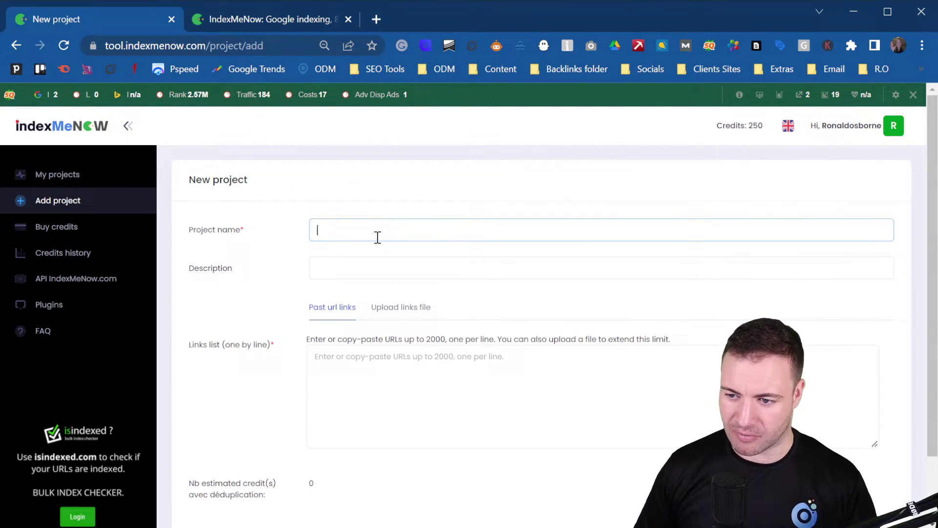
click(358, 361)
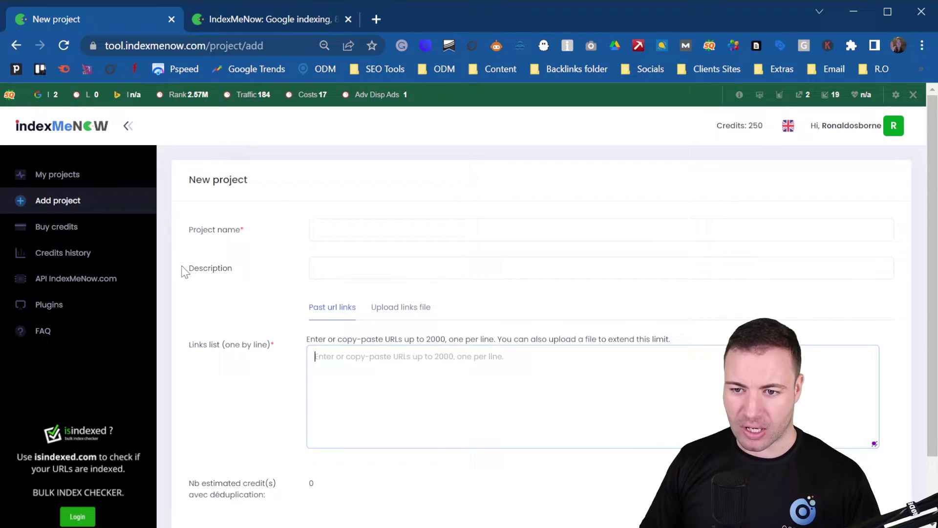
click(57, 227)
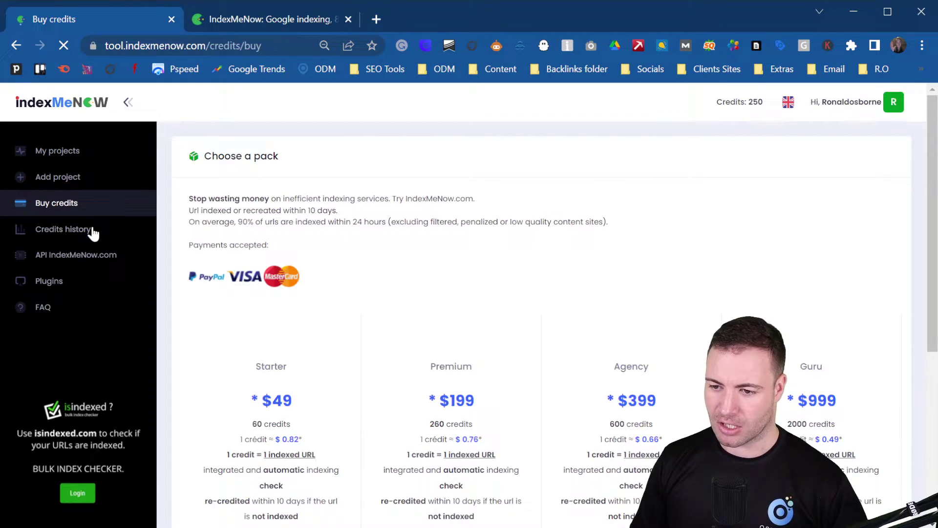
scroll(421, 250, down, 1)
scroll(359, 297, down, 1)
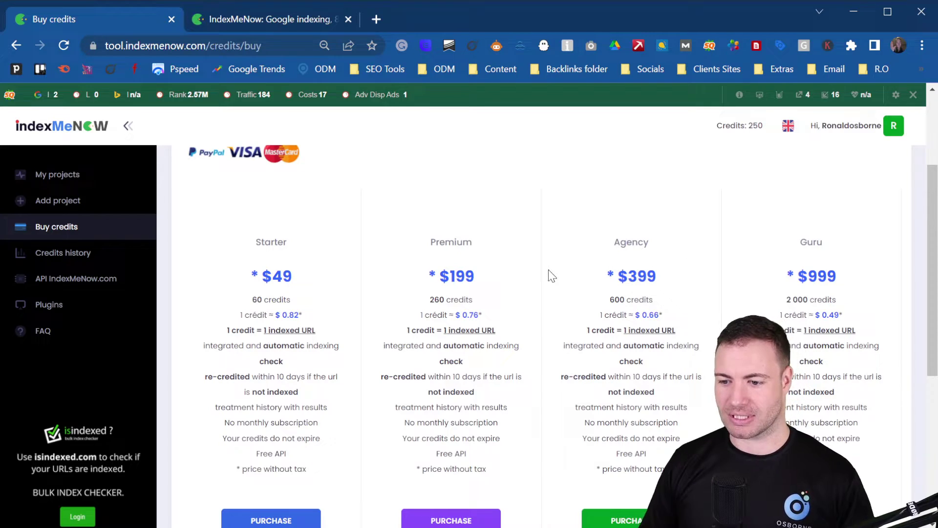
scroll(546, 295, down, 2)
scroll(567, 284, up, 1)
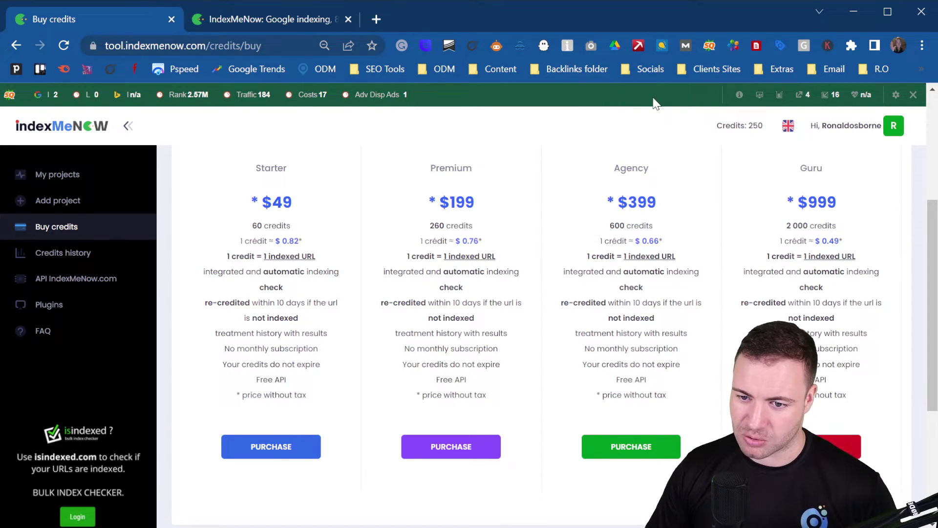
Step: Review the Starter ($49) to Guru ($999) credit packs, then return to My projects
click(78, 176)
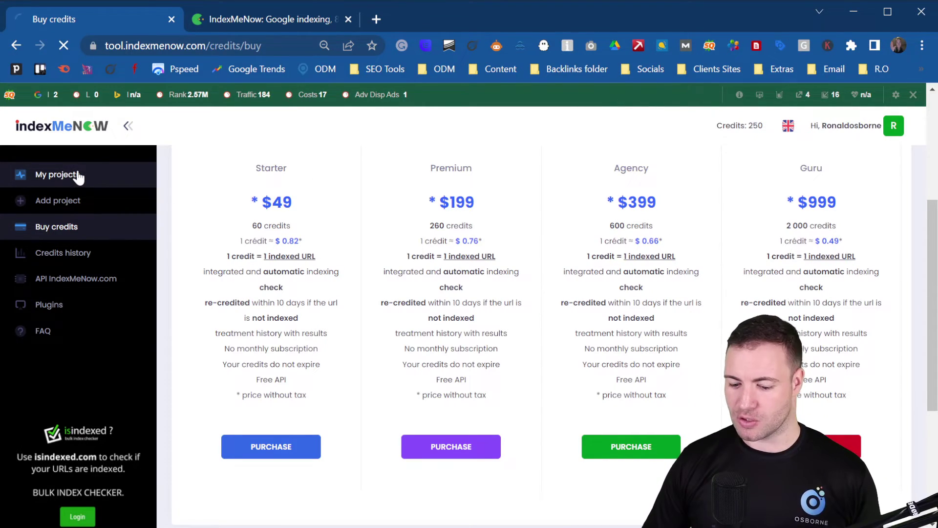